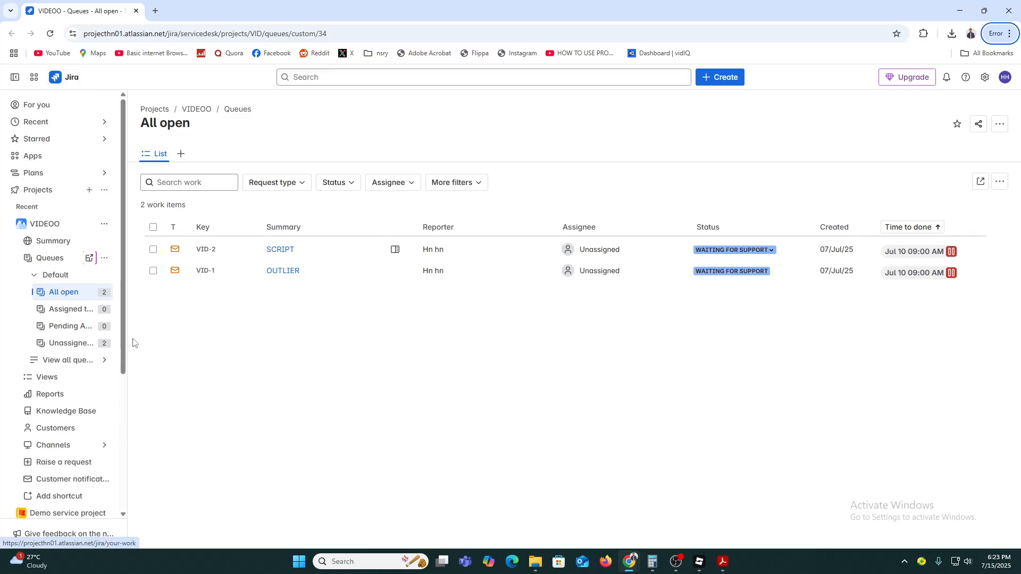
Start a new project and list the Jira product's templates after viewing the Work requests template.
click(89, 191)
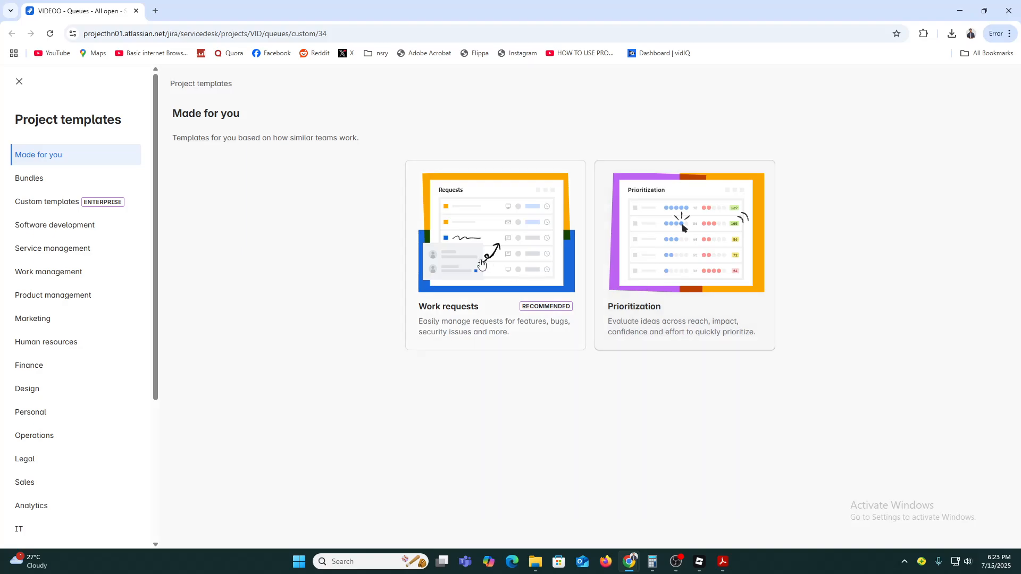
click(460, 253)
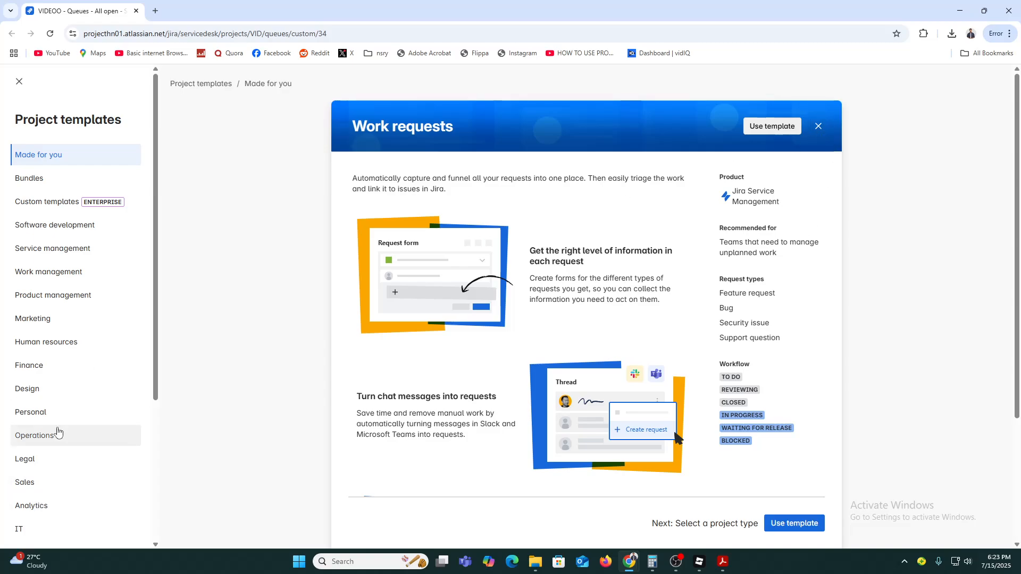
scroll(66, 488, down, 3)
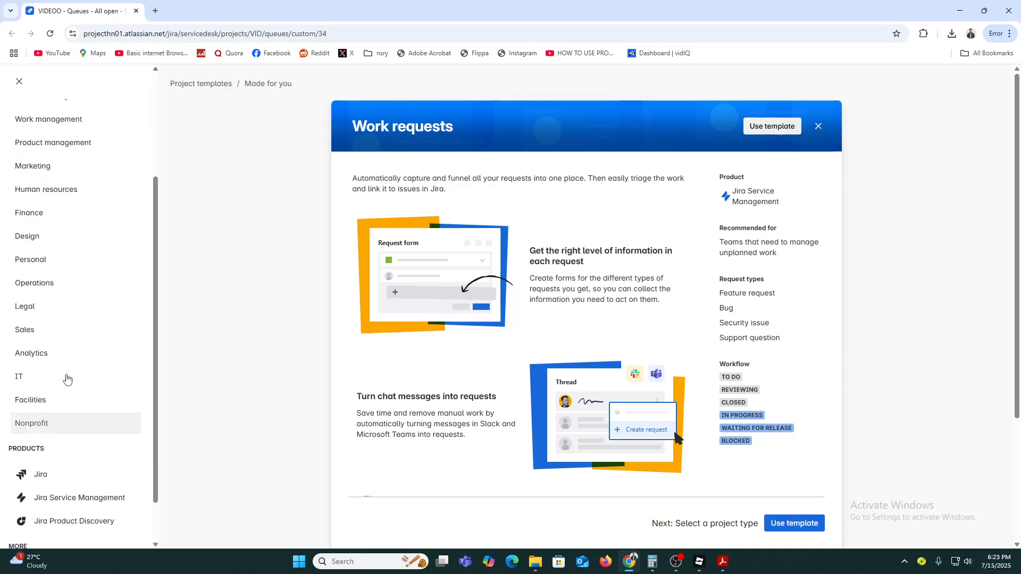
click(53, 474)
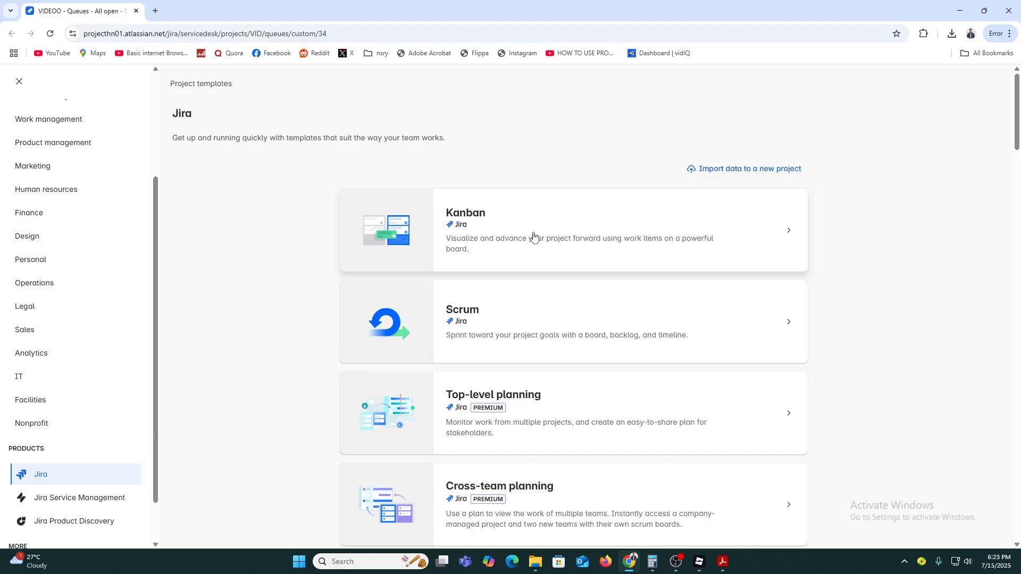
Use the Kanban template for the new project and make it a team-managed project.
click(534, 235)
scroll(535, 239, down, 2)
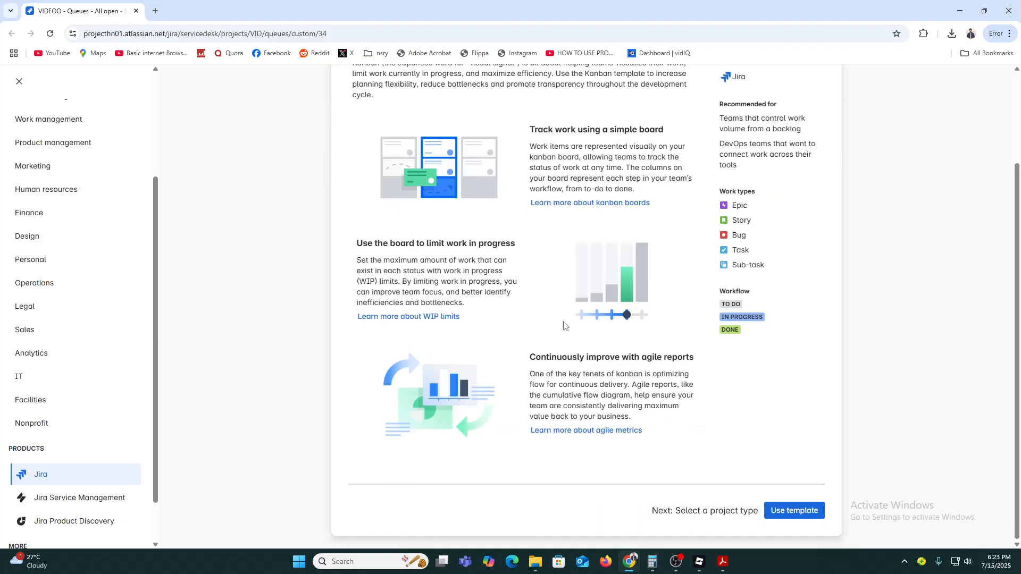
click(794, 511)
scroll(486, 355, down, 7)
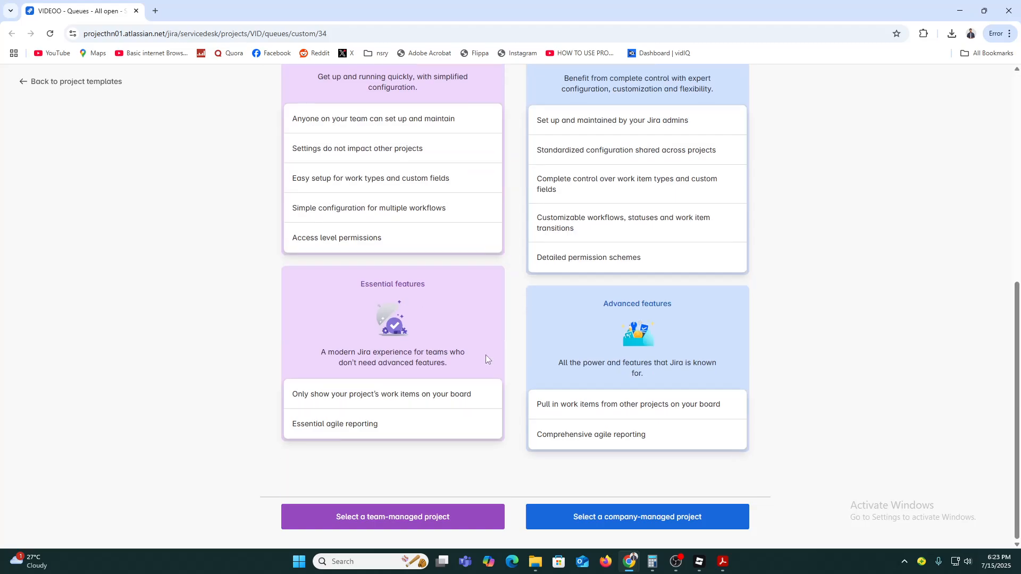
click(430, 526)
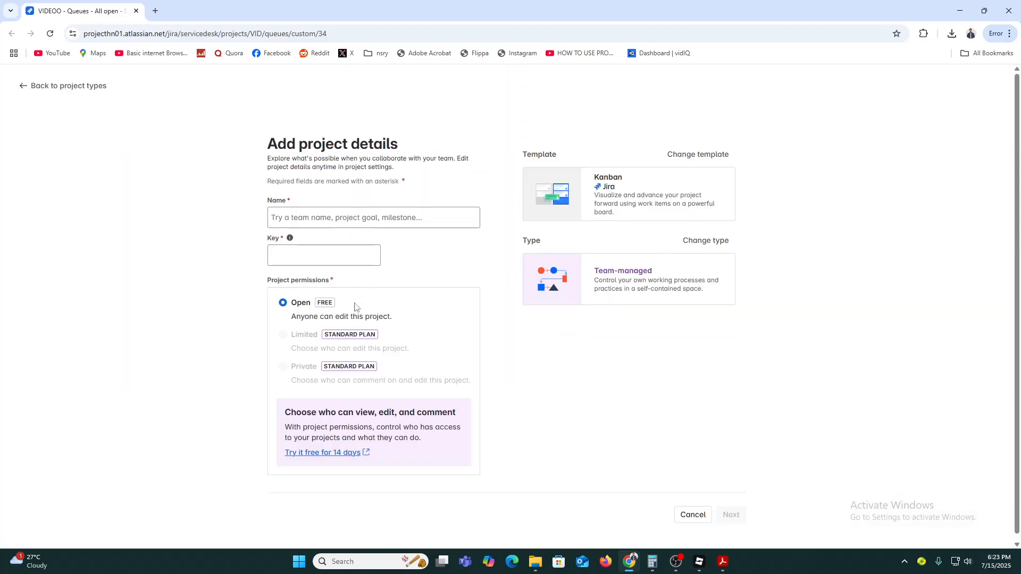
Name the project SCRIPT FOR WHILE and create it with open permissions.
click(346, 212)
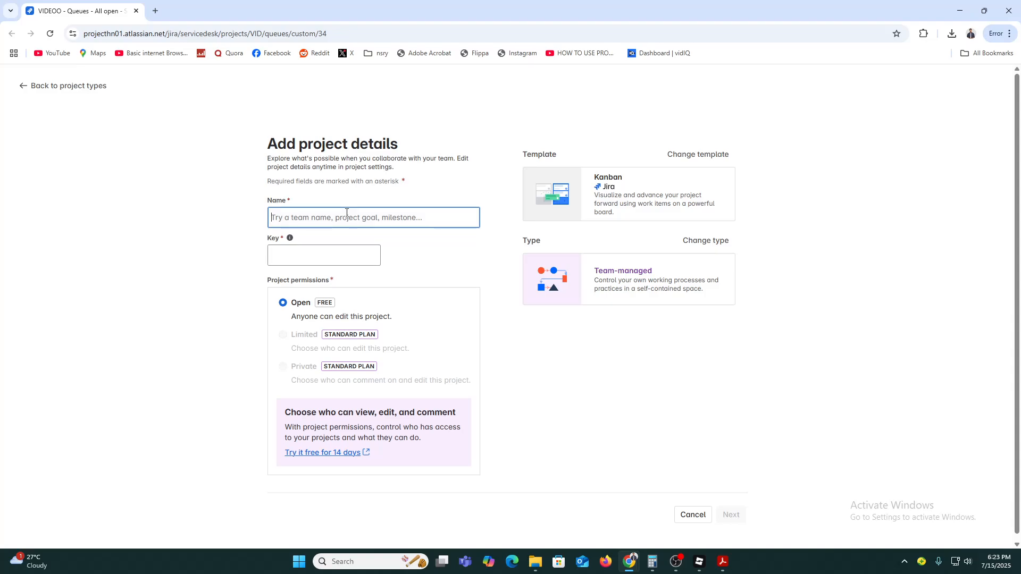
text(SCRIPT )
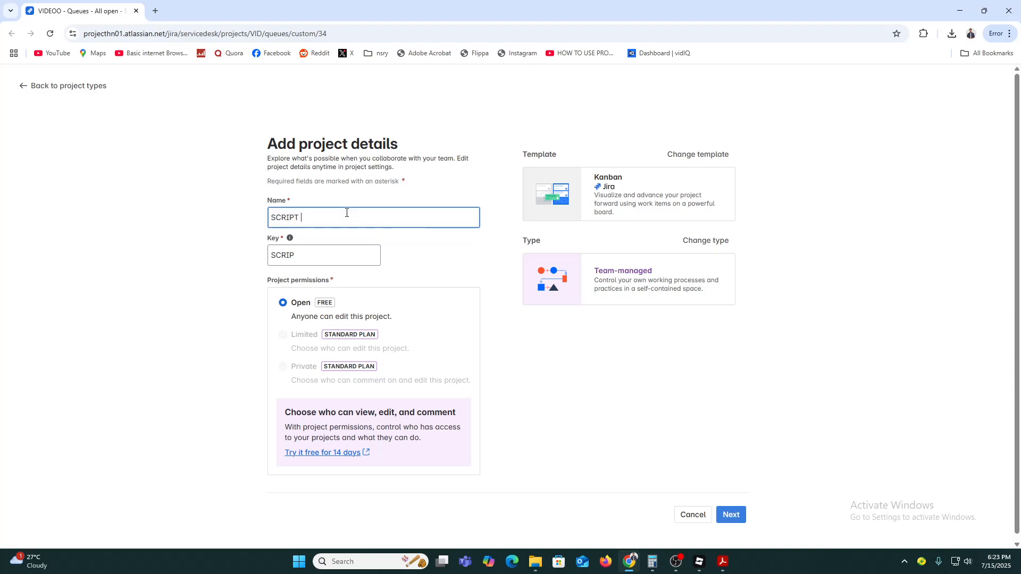
text(FOR WH)
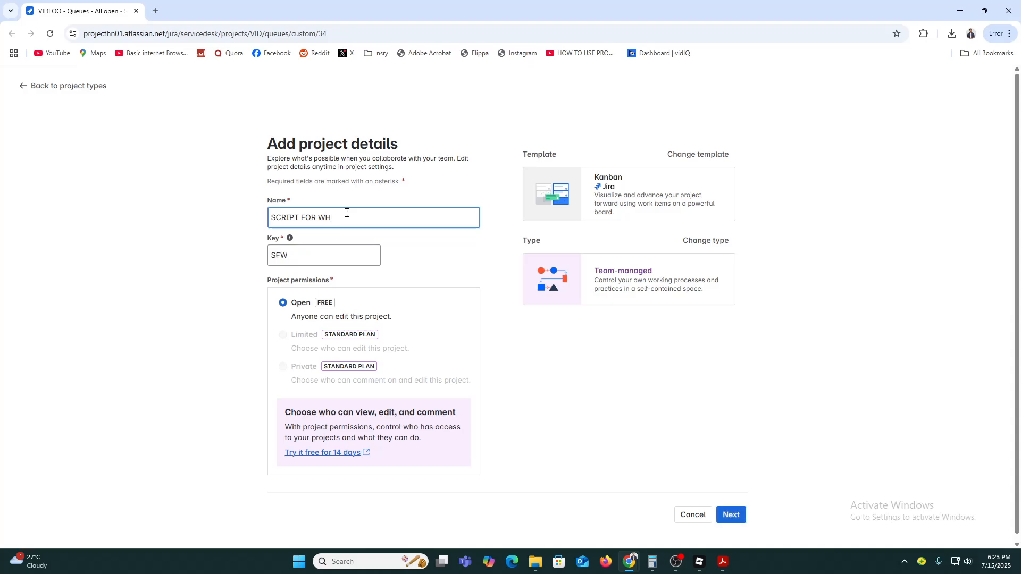
text(ILE)
click(731, 514)
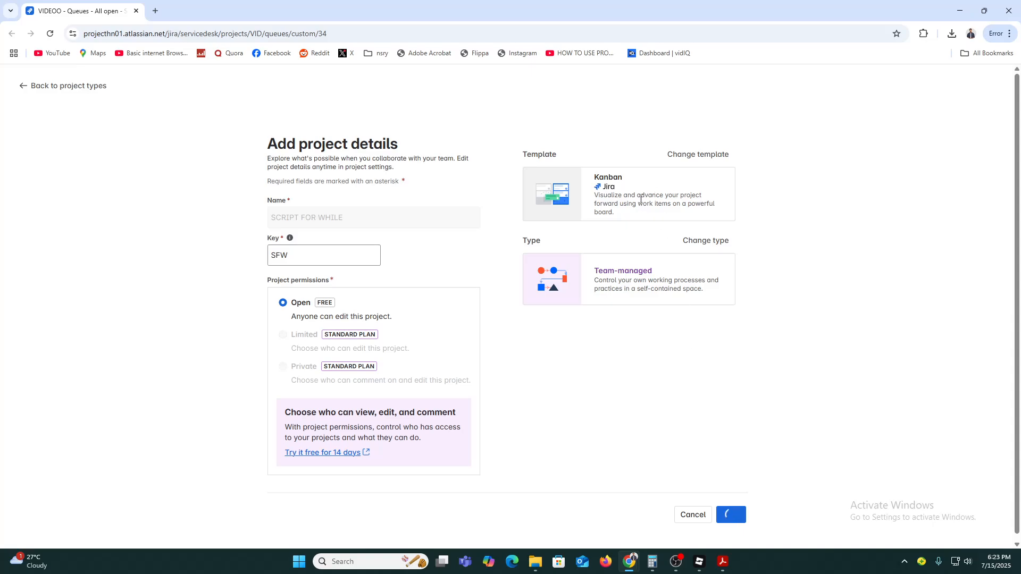
click(321, 256)
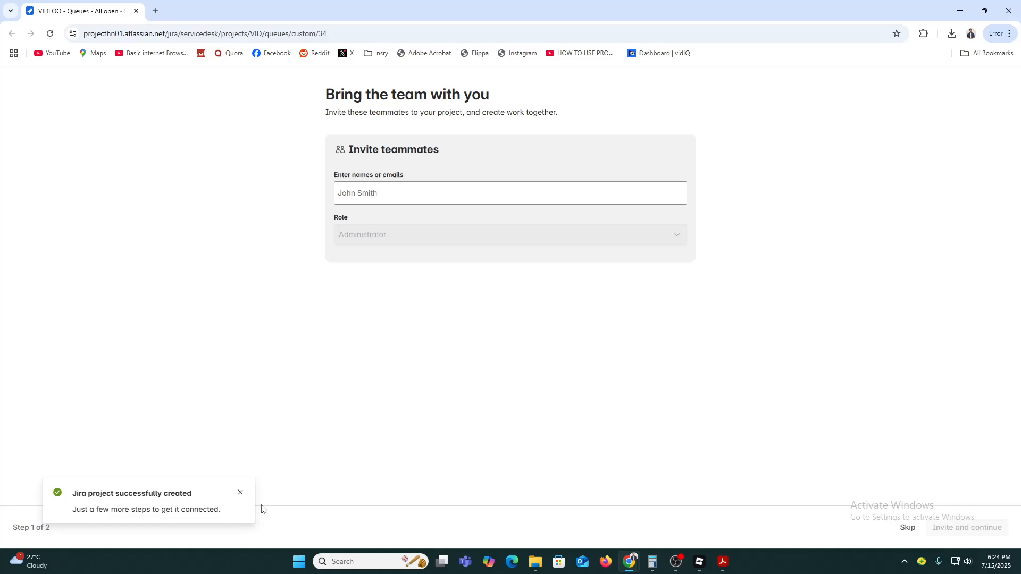
Skip inviting teammates and connecting work, and dismiss the Jira welcome message to reach the board.
click(909, 529)
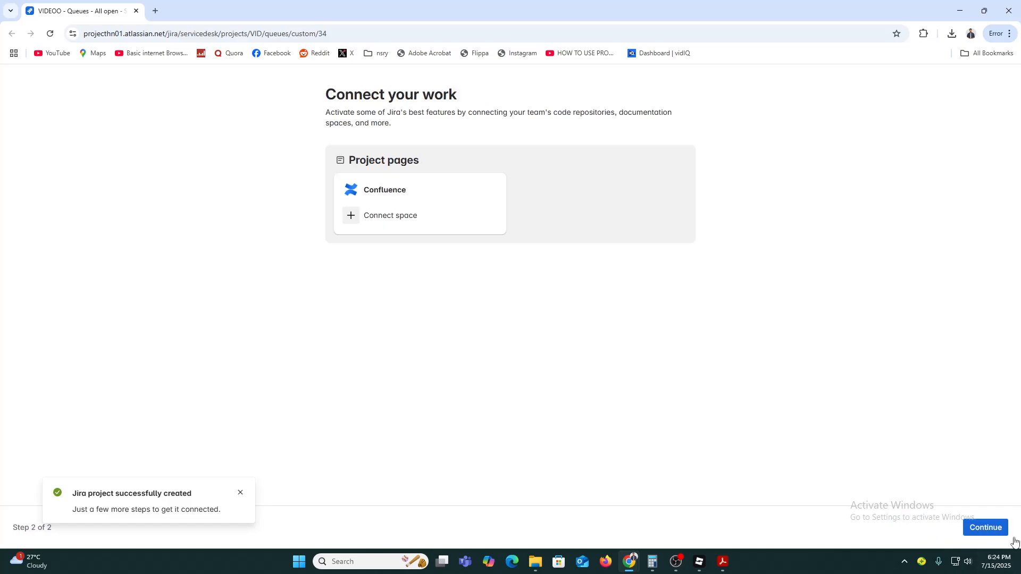
click(986, 527)
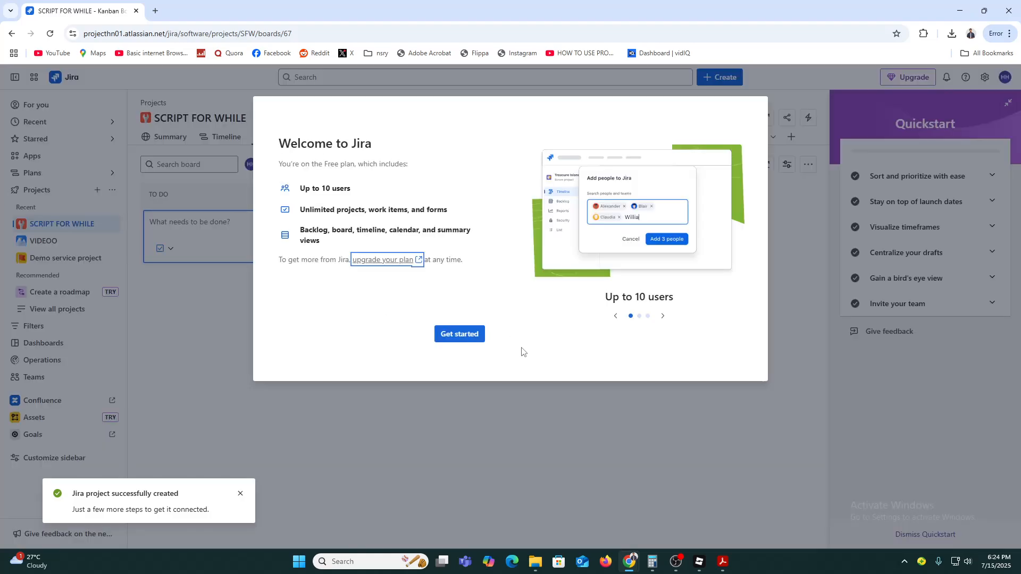
click(464, 339)
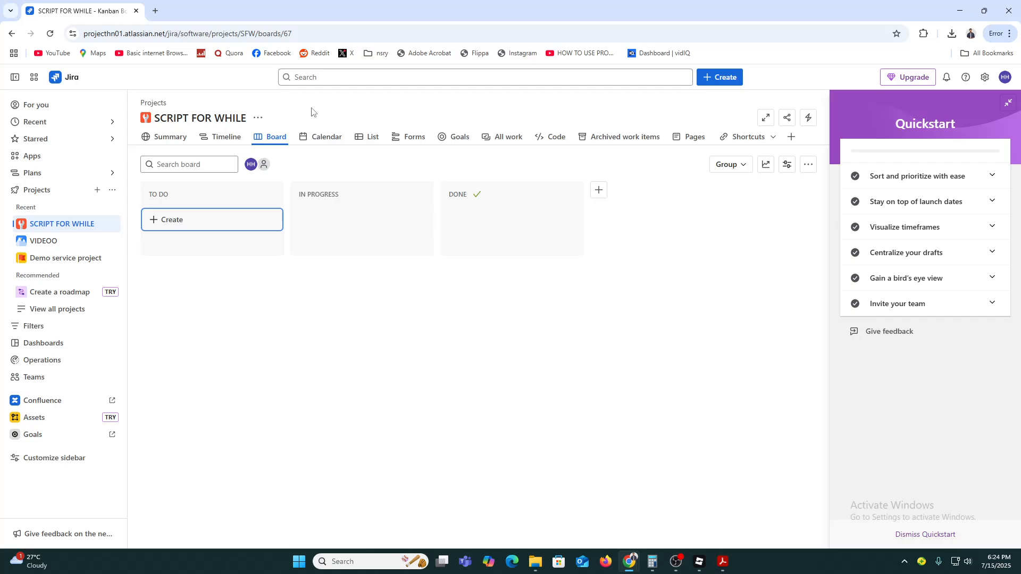
Create a task called "DEsign Landing Page Banner" in the board's To Do column.
click(174, 230)
text(DEs)
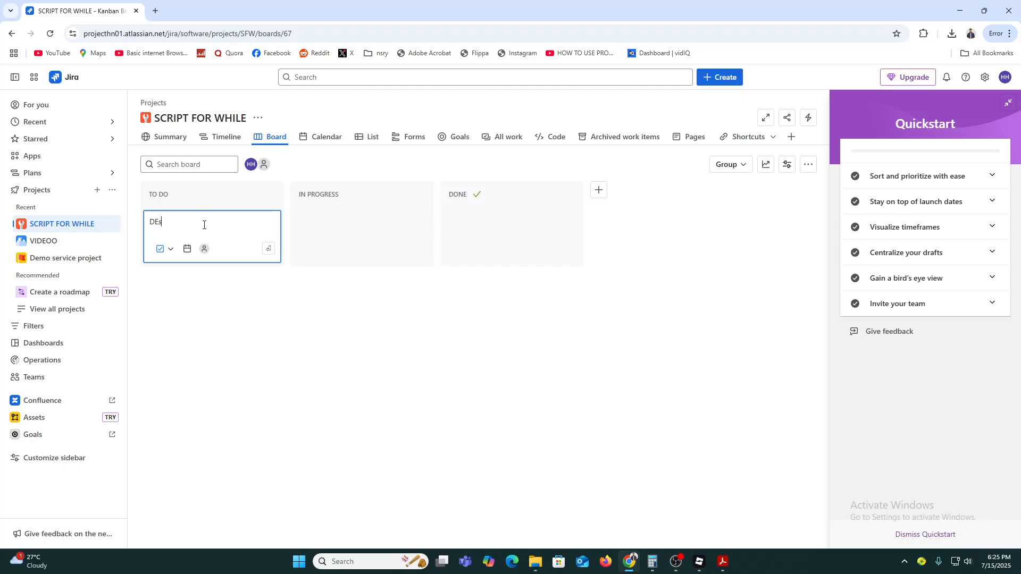
text(ign Lanfi)
key(BackSpace)
text(ding Page Banner)
key(Return)
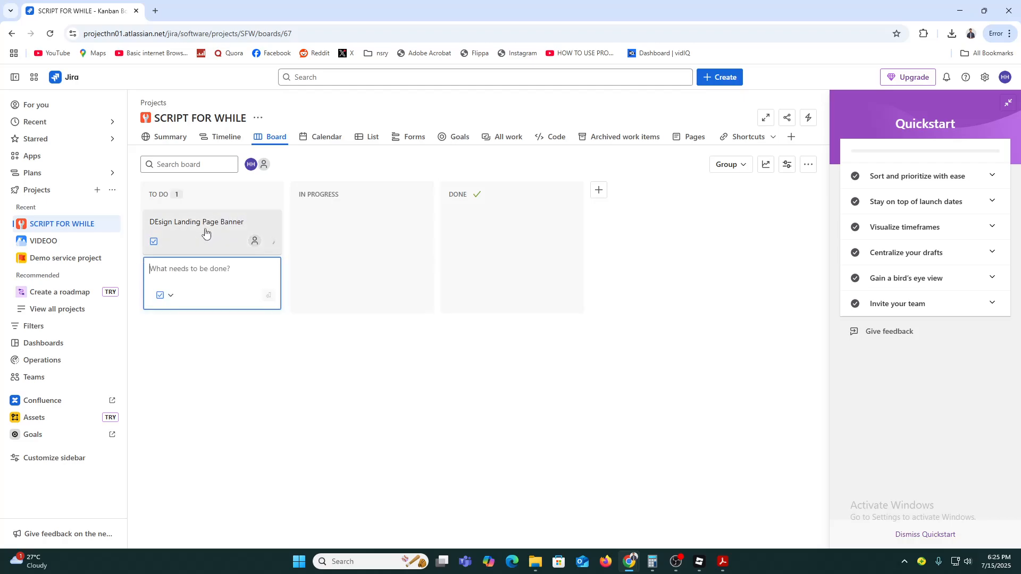
click(329, 424)
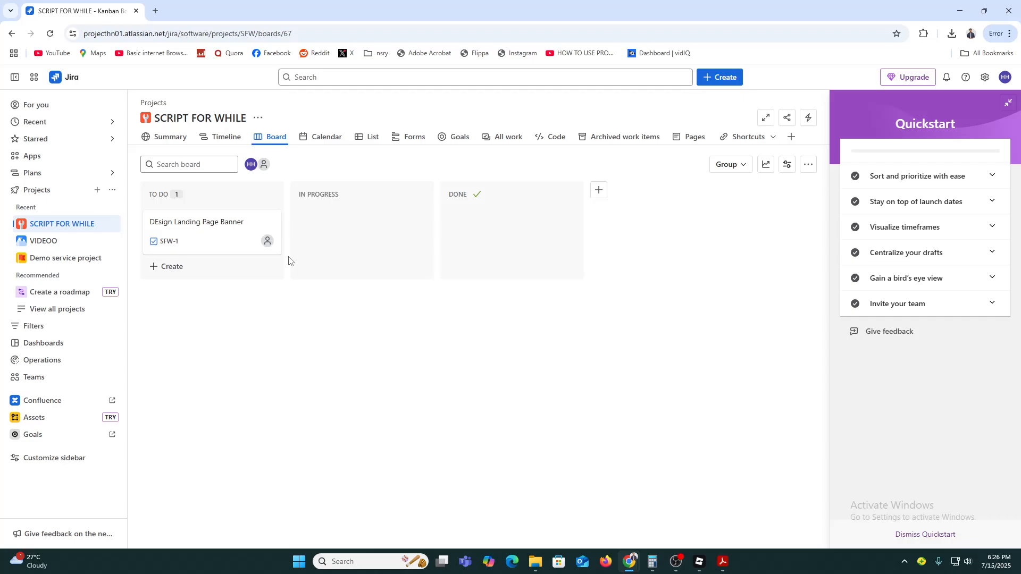
Move the "DEsign Landing Page Banner" card to Done, and move it back to In Progress.
drag(207, 234, 450, 237)
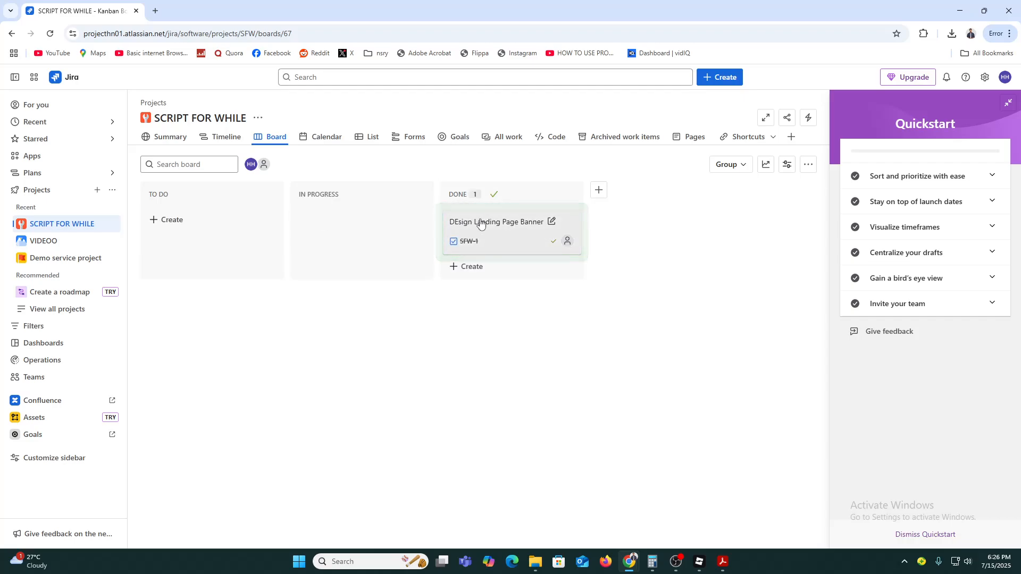
drag(348, 229, 349, 226)
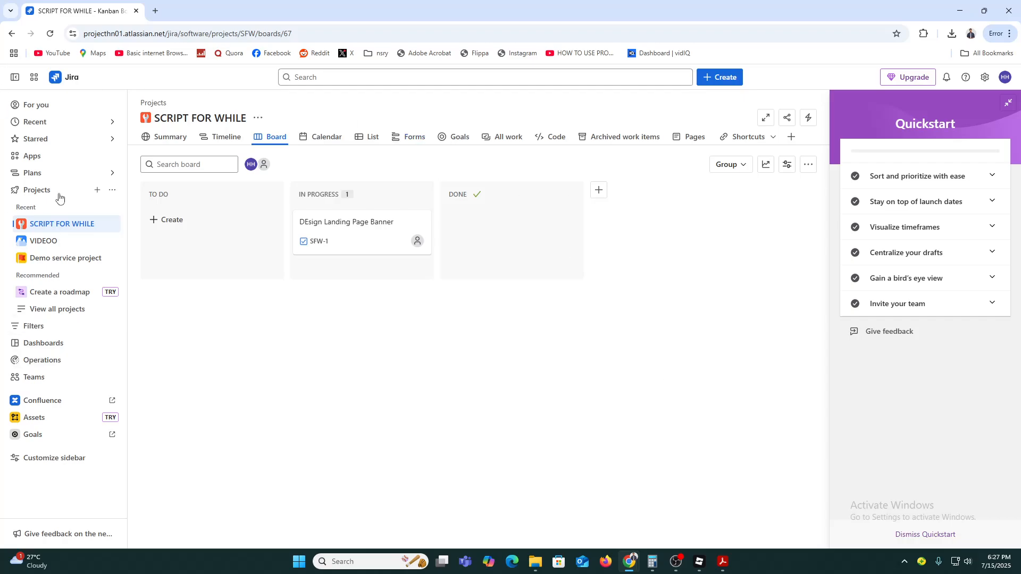
Open the VIDEOO project's Summary and look through its overview charts.
click(52, 242)
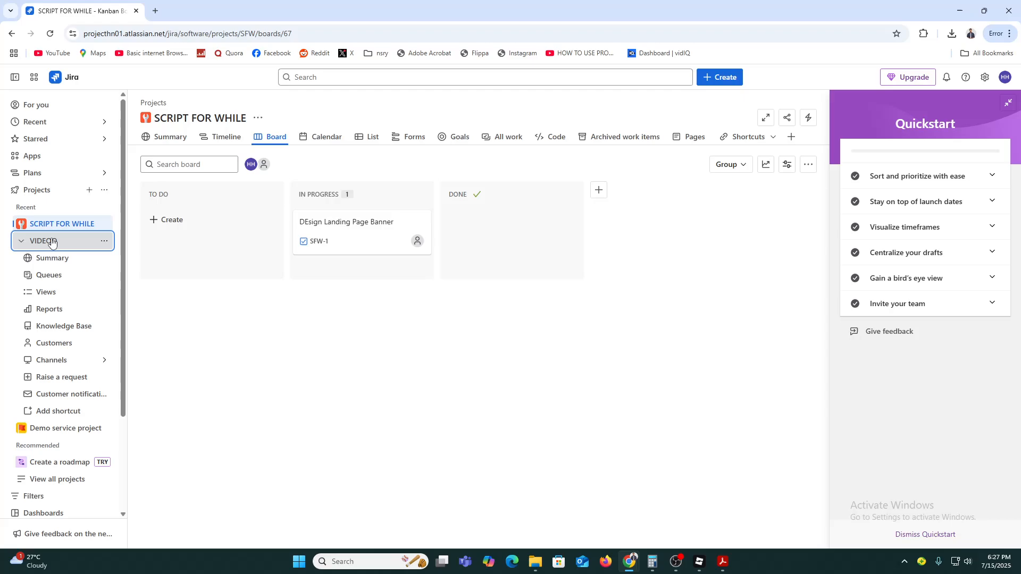
click(51, 242)
click(52, 242)
click(50, 260)
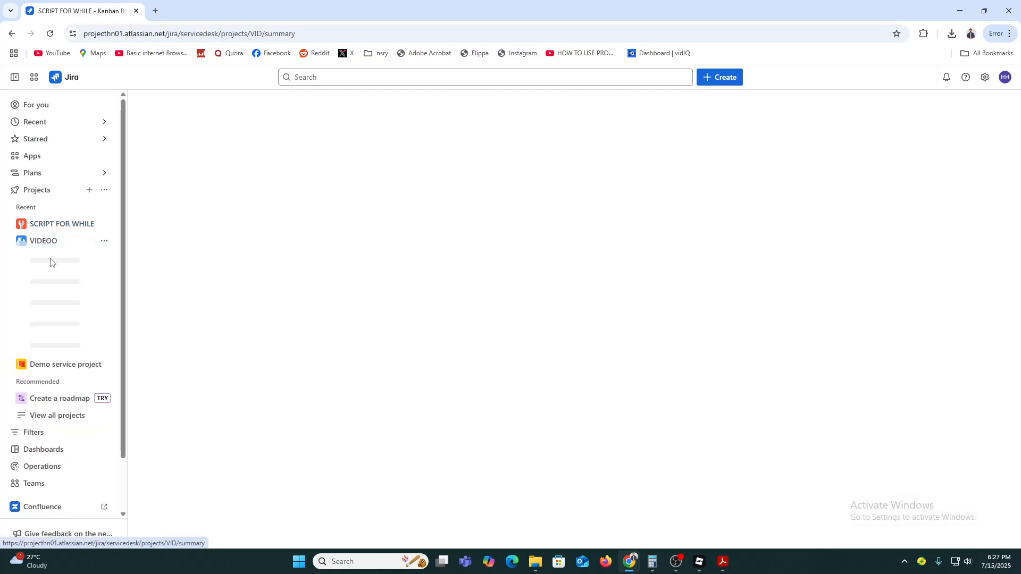
scroll(452, 242, down, 3)
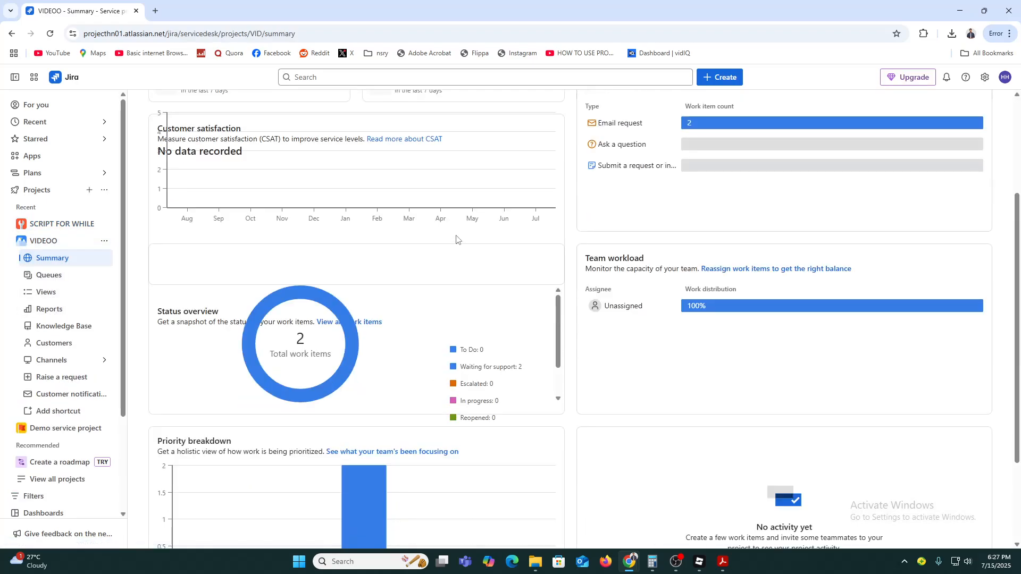
Look at the VIDEOO project's queues and the sections of the Demo service project.
click(43, 275)
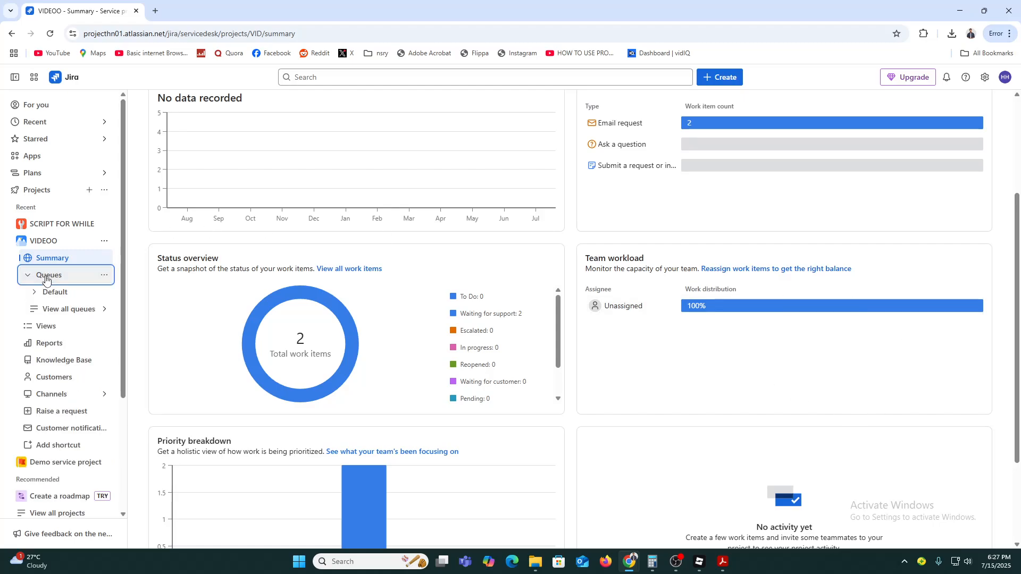
click(42, 244)
click(44, 260)
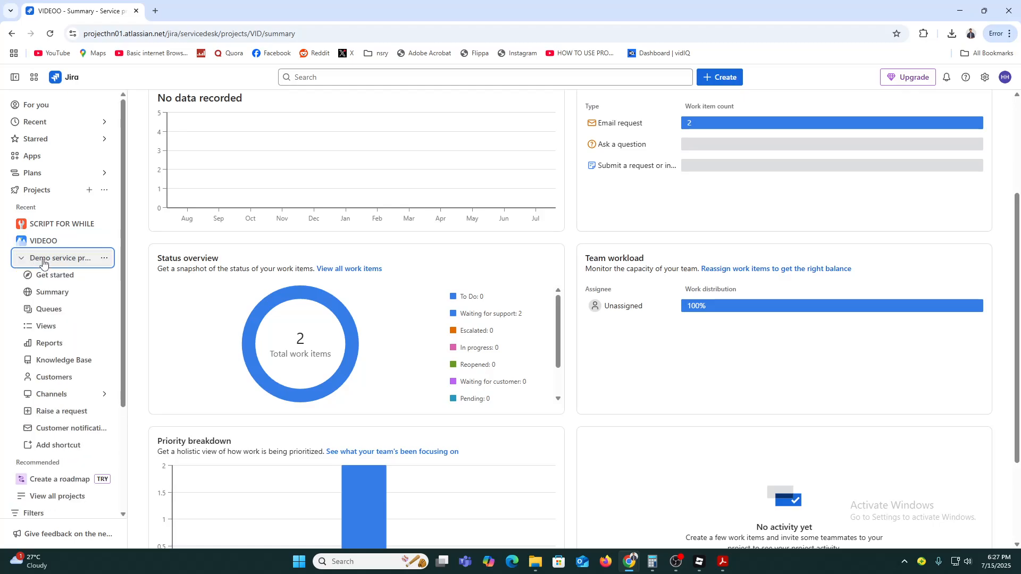
click(21, 258)
Open the list of all dashboards.
click(60, 343)
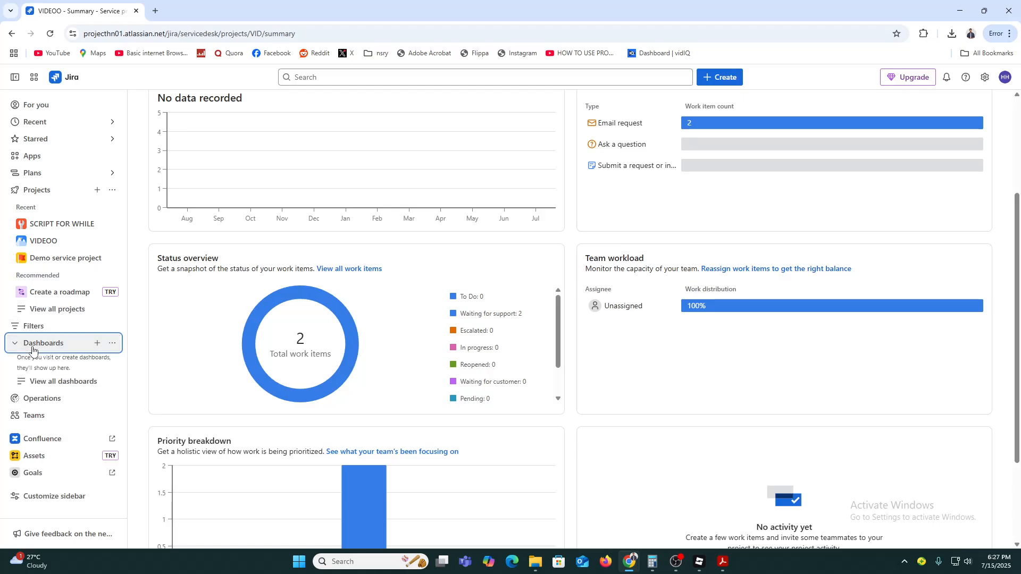
click(57, 387)
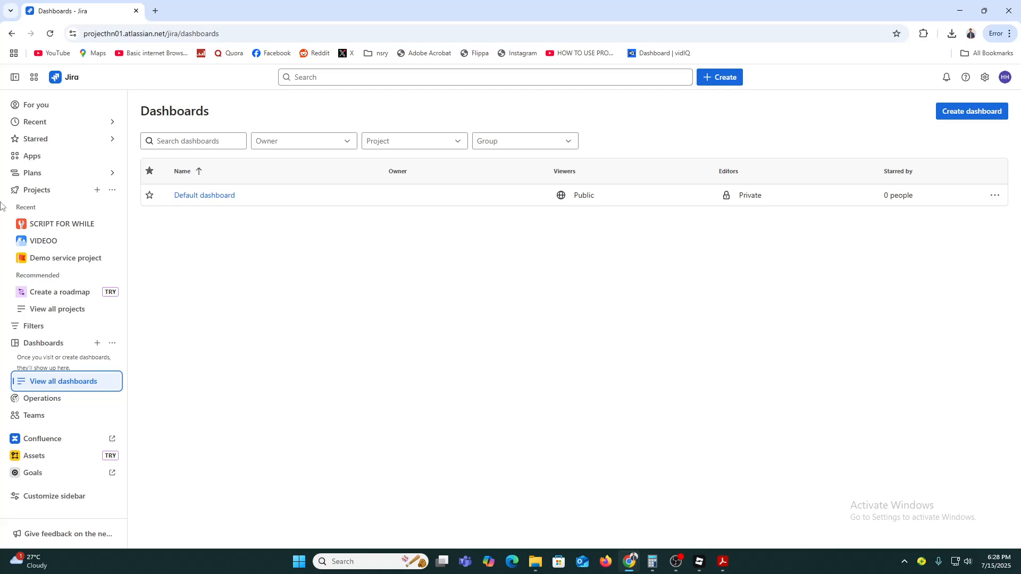
Browse the marketplace apps available for Jira and return to the dashboards list.
click(31, 159)
click(40, 171)
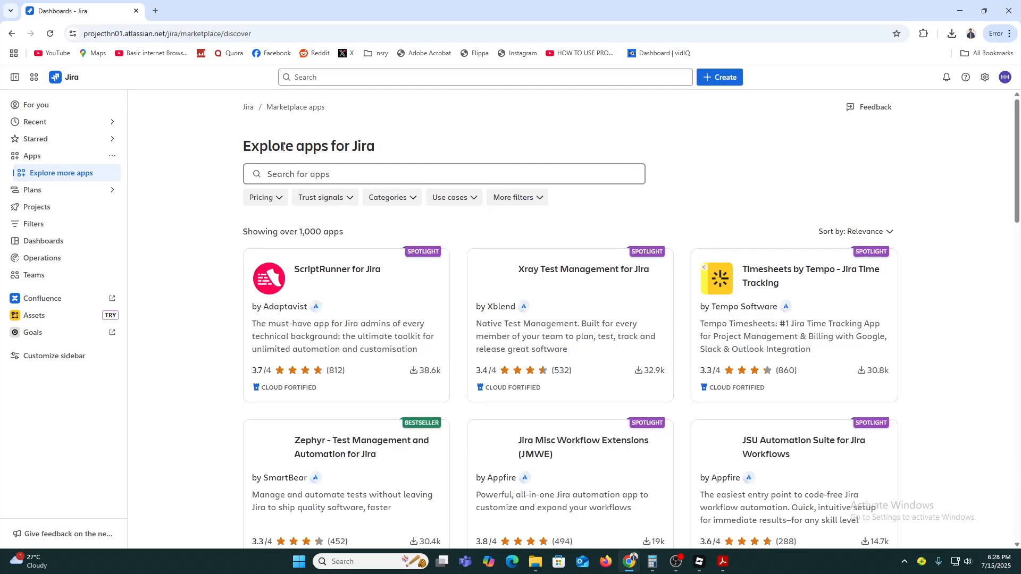
drag(272, 146, 333, 145)
scroll(579, 285, down, 1)
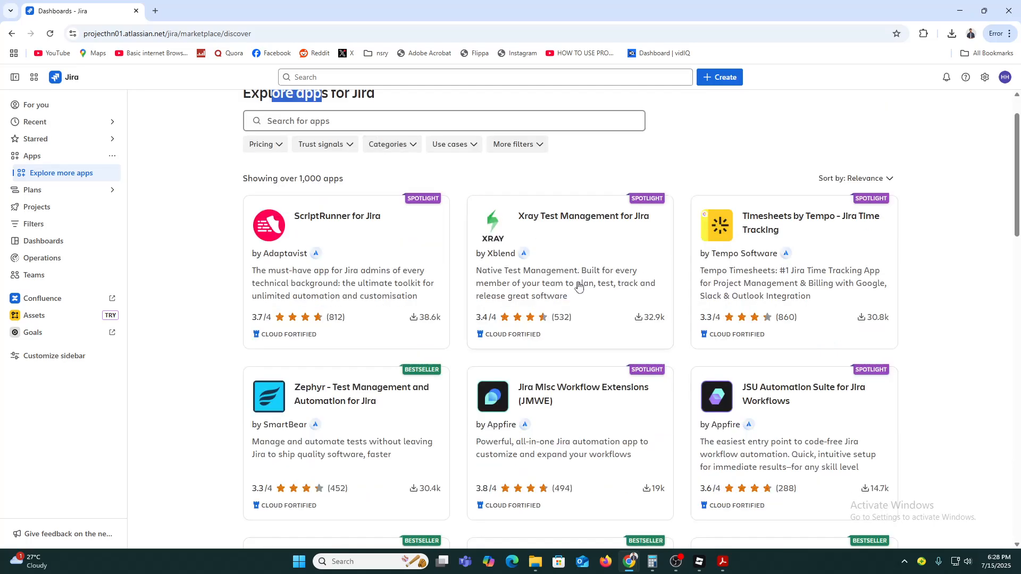
scroll(628, 322, down, 2)
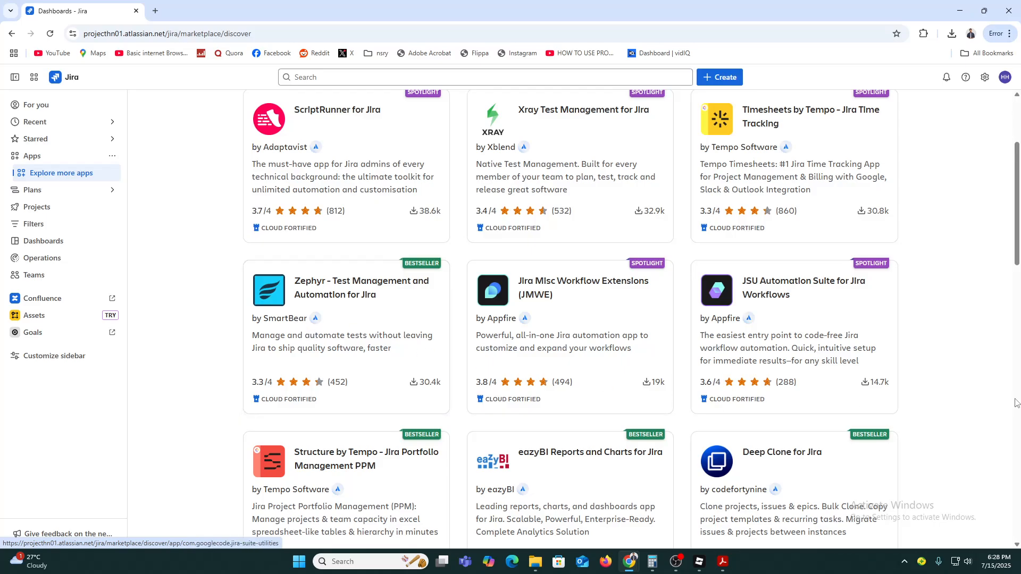
scroll(213, 324, down, 5)
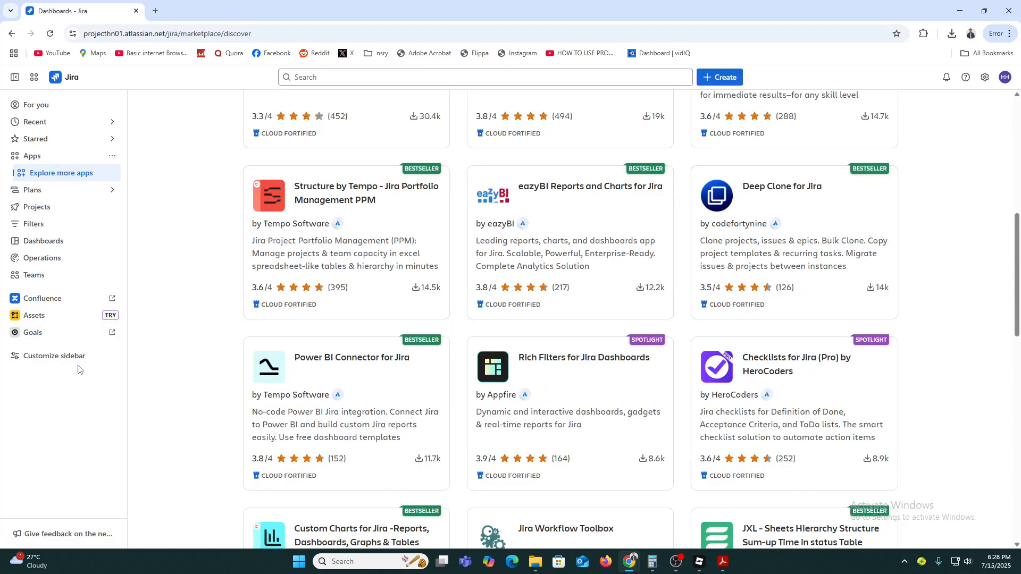
click(12, 34)
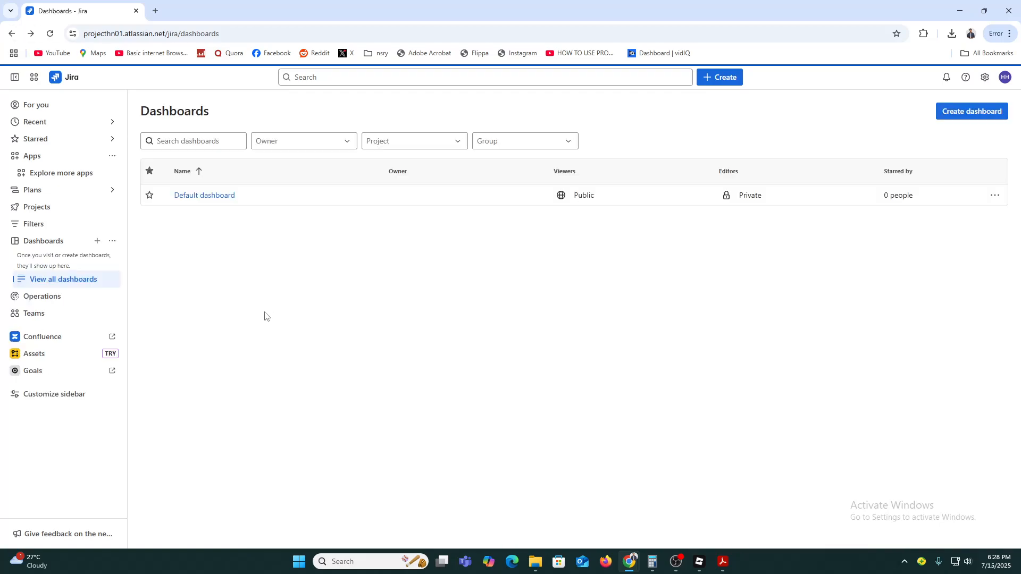
Look over the recent and recommended projects, and open the Goals page.
click(51, 207)
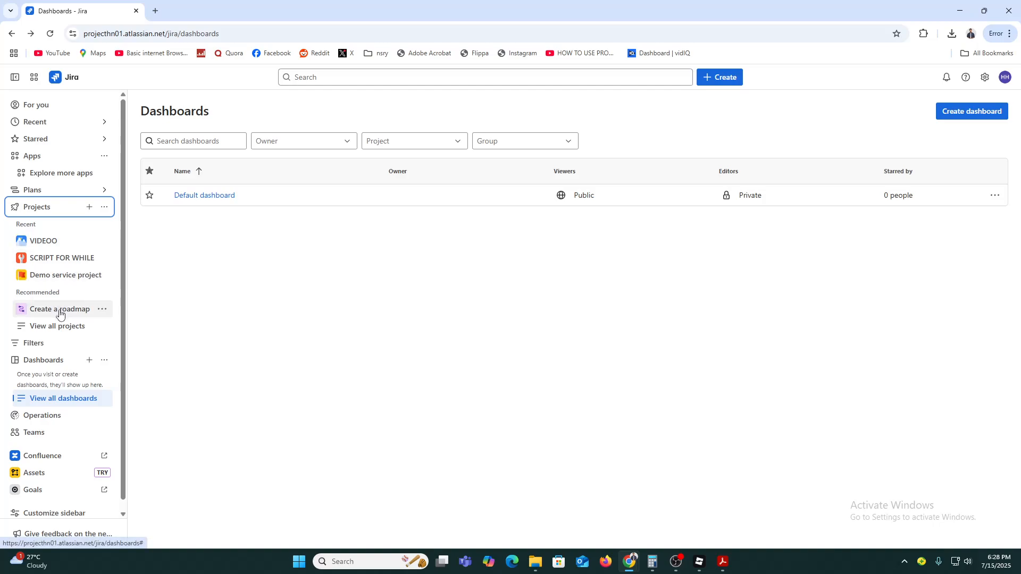
scroll(35, 385, down, 1)
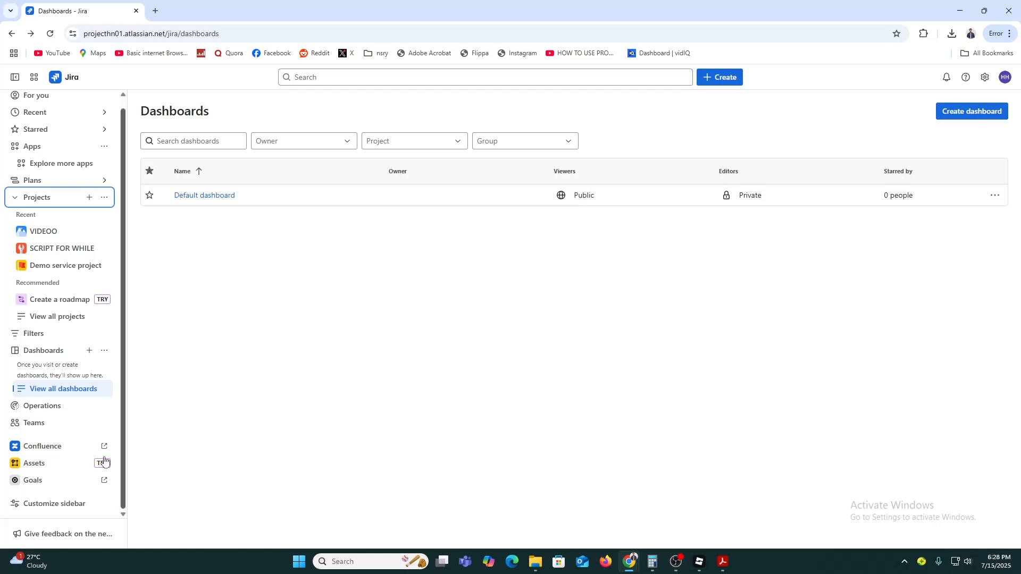
click(38, 488)
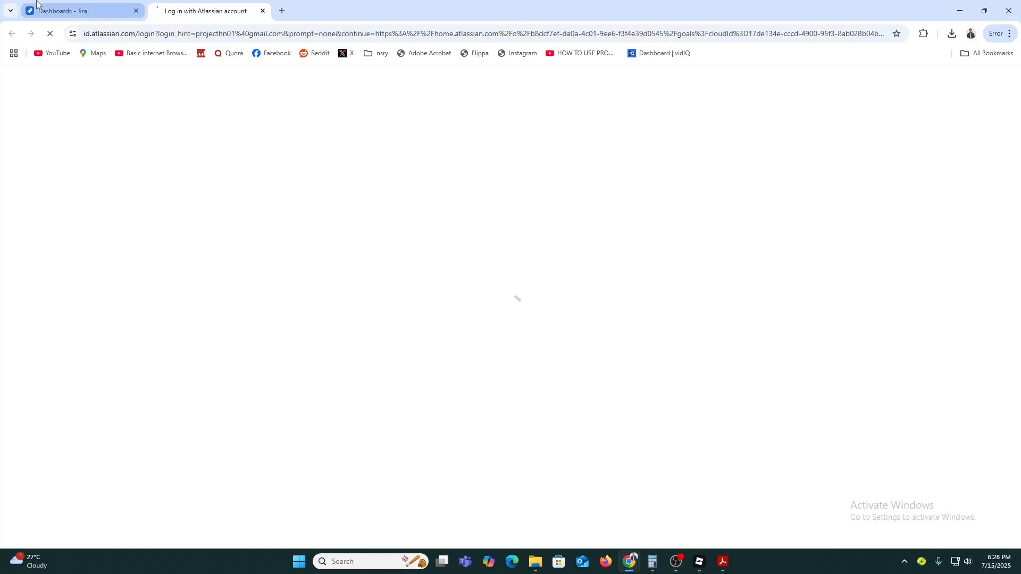
Return to the Jira dashboards page, open the recommended roadmap creation option and close it again.
click(75, 10)
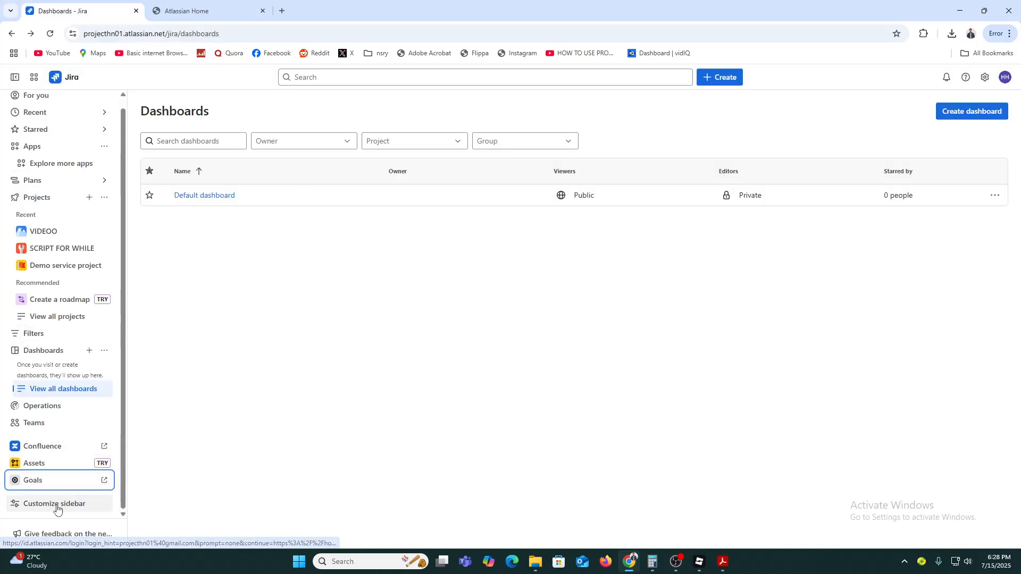
scroll(46, 404, up, 1)
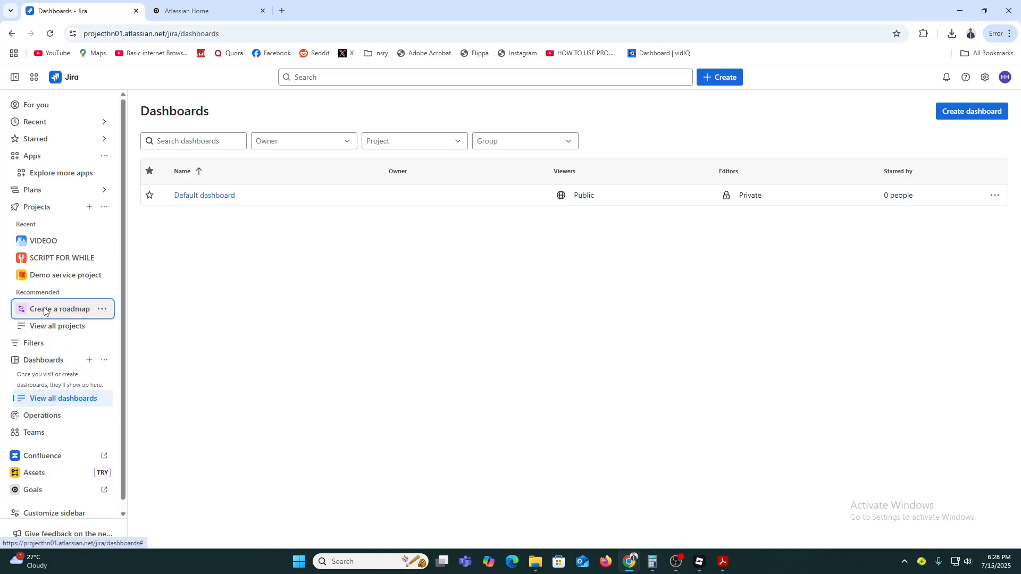
click(60, 309)
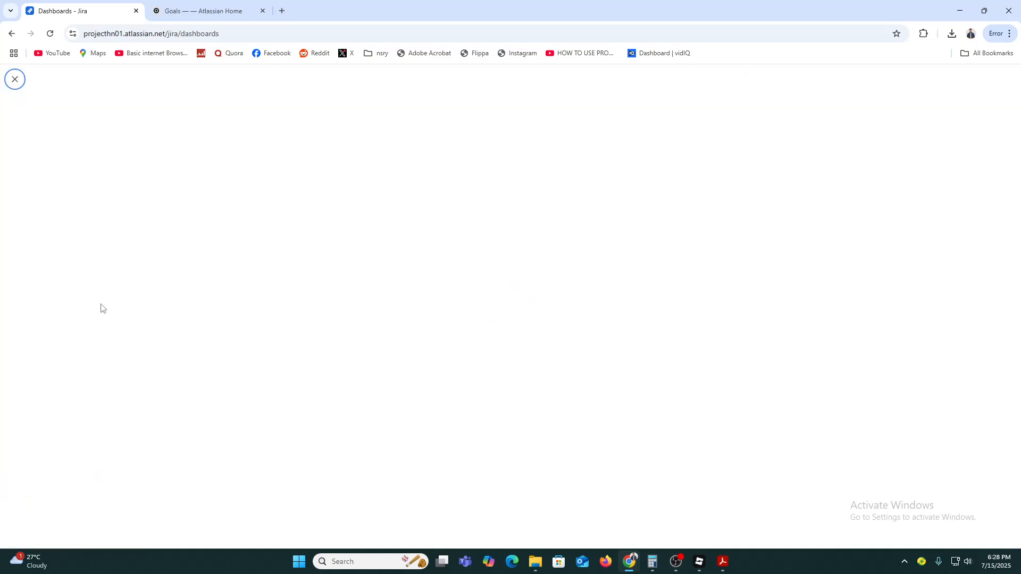
click(213, 11)
click(137, 3)
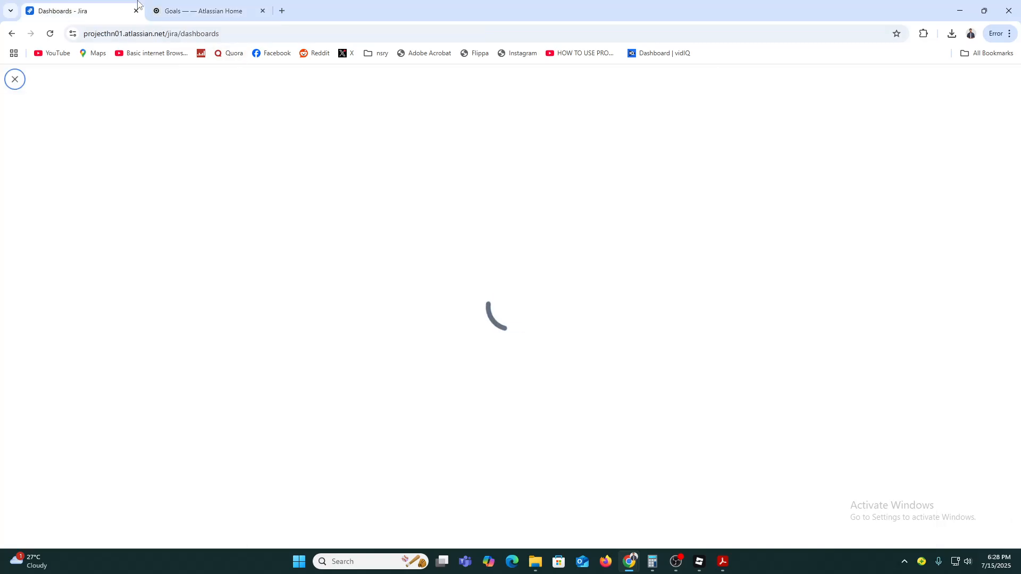
click(15, 79)
View the advanced planning tools offer under Plans, dismiss it and open the list of recent items.
click(44, 189)
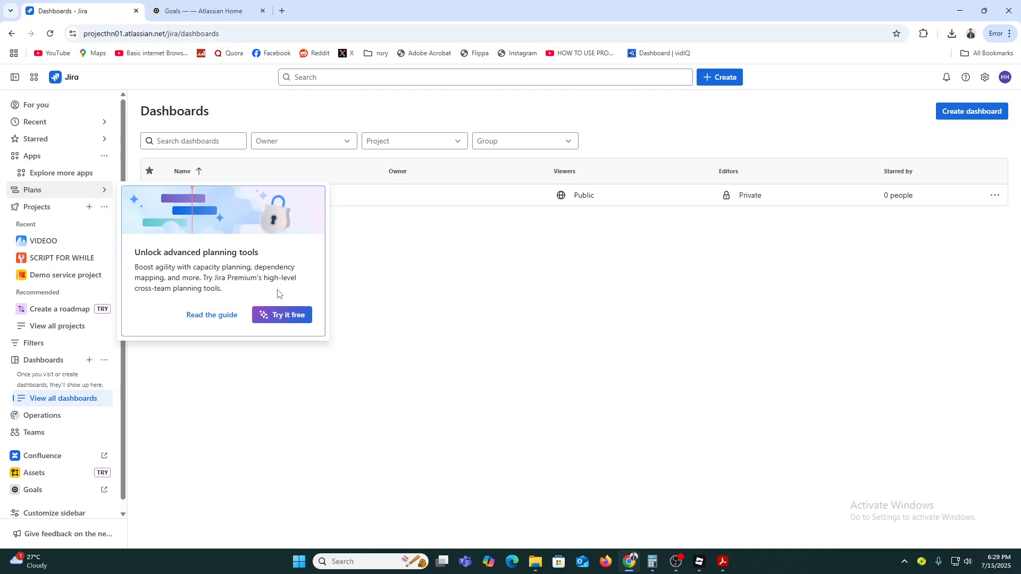
click(463, 339)
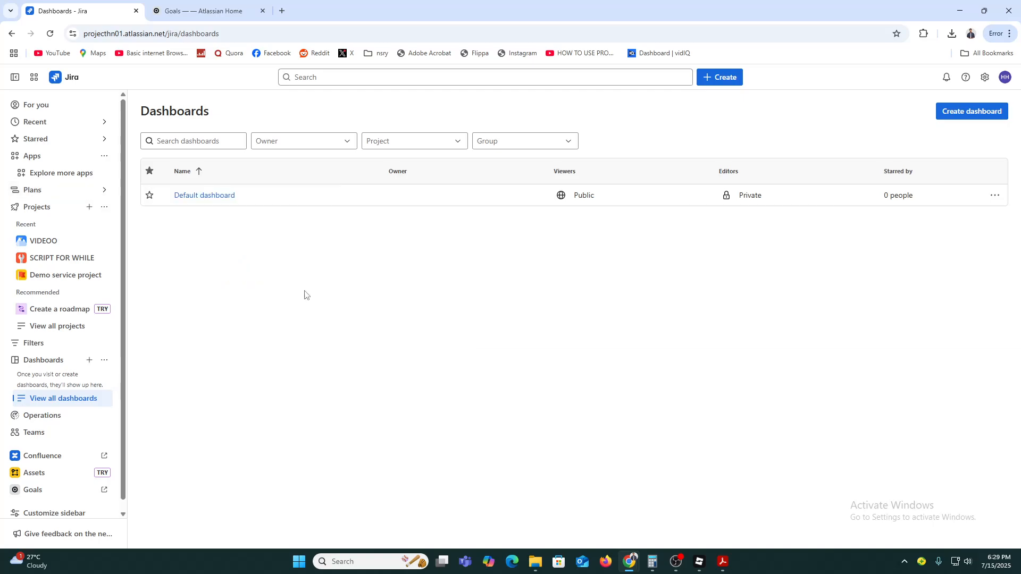
click(50, 121)
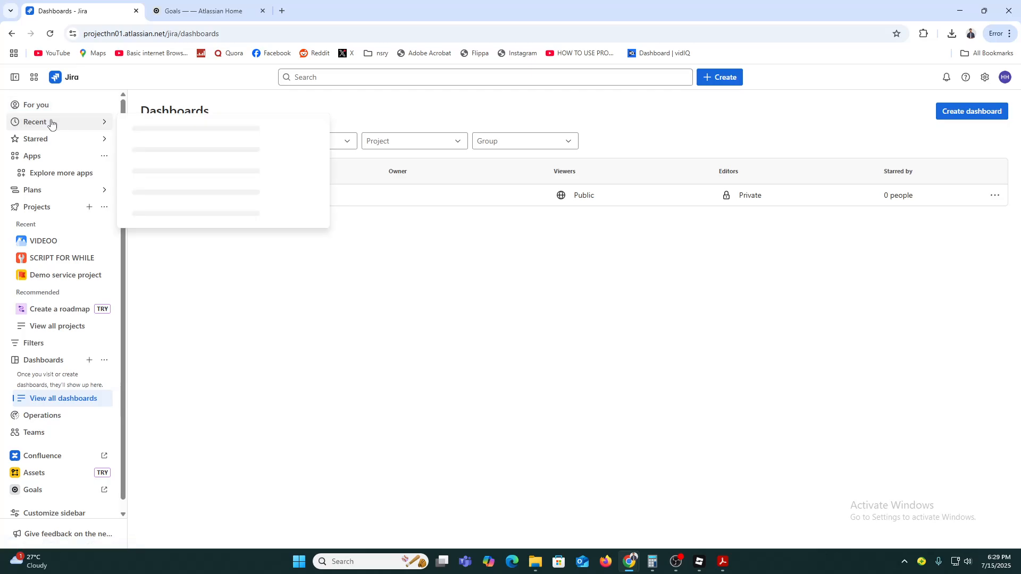